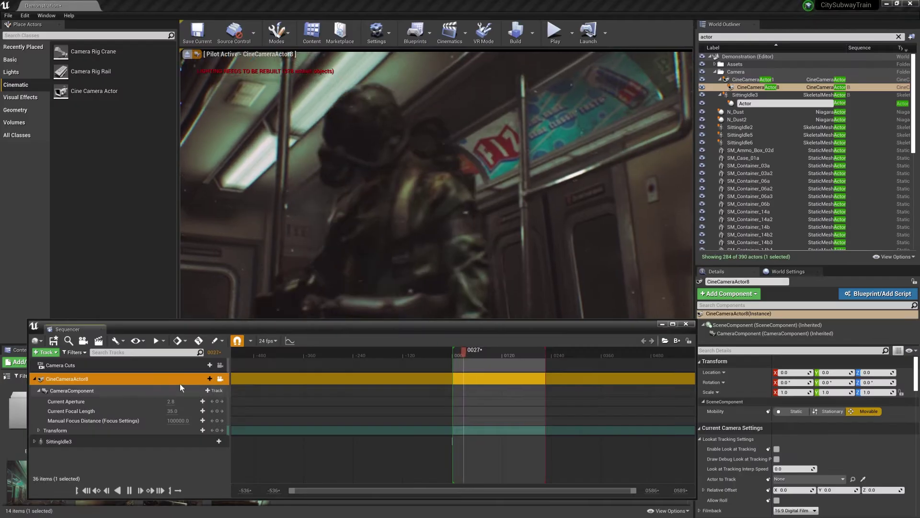
- Add the BreathingA_Smooth0 camera animation track to the camera and play it from the start
{"action": "left_click", "coordinate": [203, 379]}
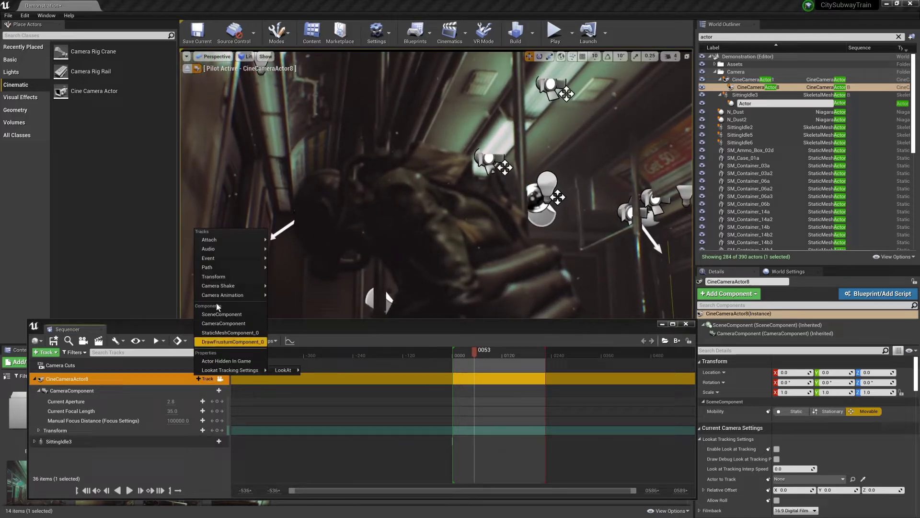
{"action": "mouse_move", "coordinate": [234, 295]}
{"action": "left_click", "coordinate": [308, 312]}
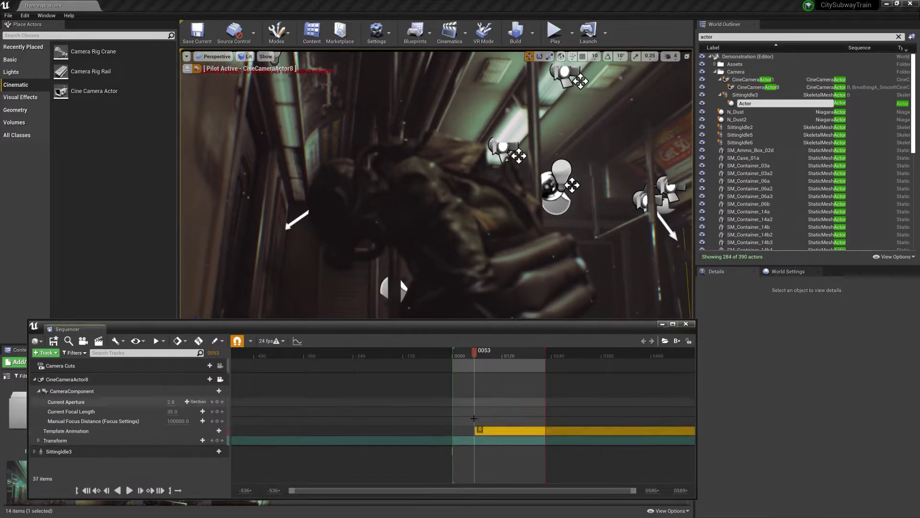
{"action": "left_click_drag", "start_coordinate": [477, 356], "coordinate": [457, 352]}
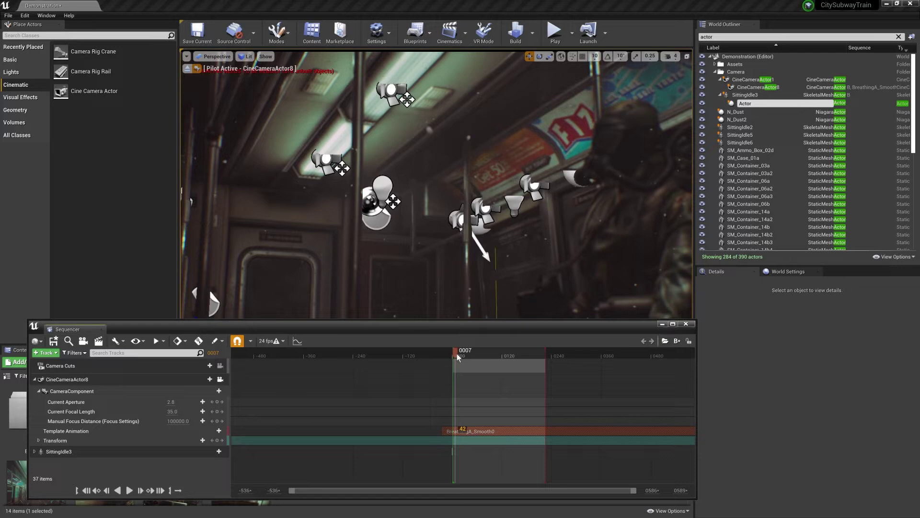
{"action": "key", "text": "space"}
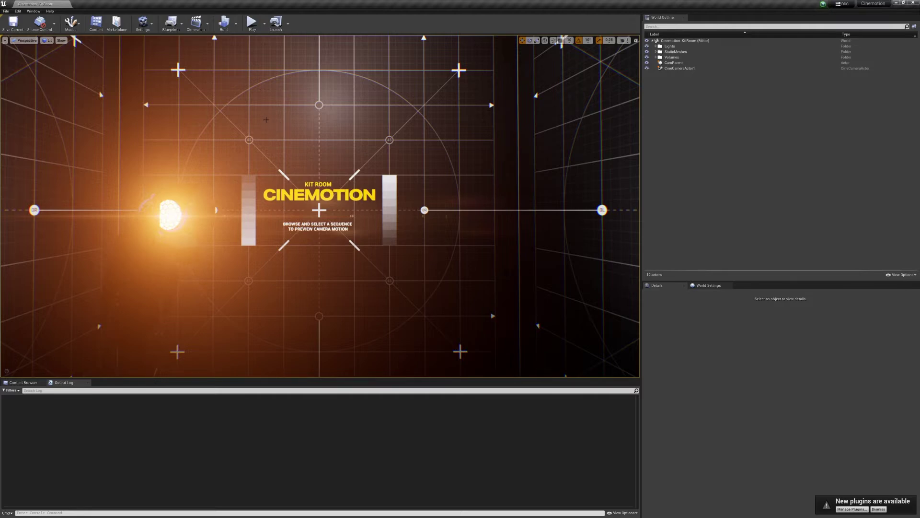
- Run the level in Play In Editor and preview the RegularA_Smooth0 camera animation
{"action": "left_click", "coordinate": [251, 22]}
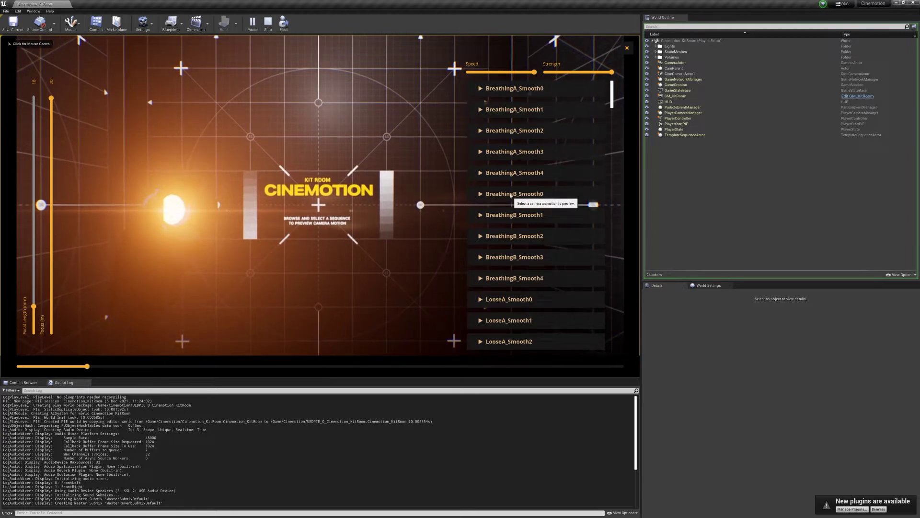
{"action": "scroll", "coordinate": [522, 206], "scroll_direction": "down", "scroll_amount": 4}
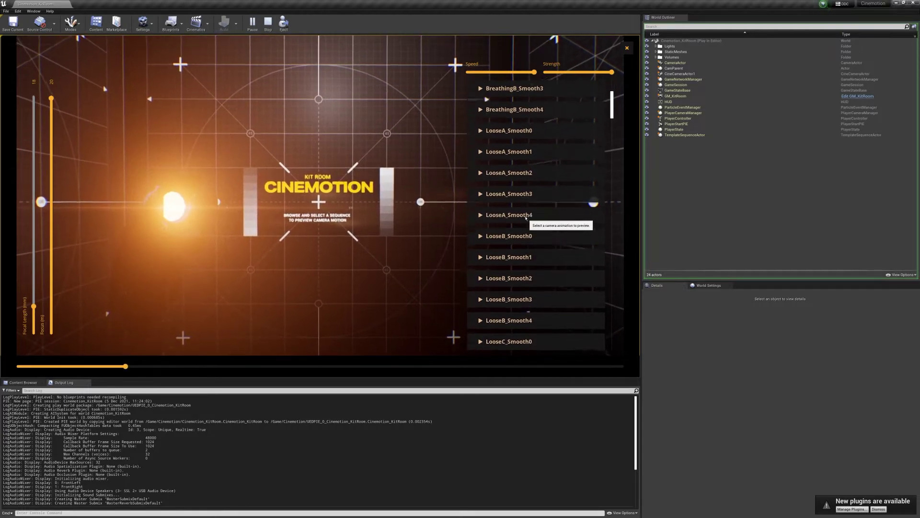
{"action": "scroll", "coordinate": [526, 218], "scroll_direction": "down", "scroll_amount": 12}
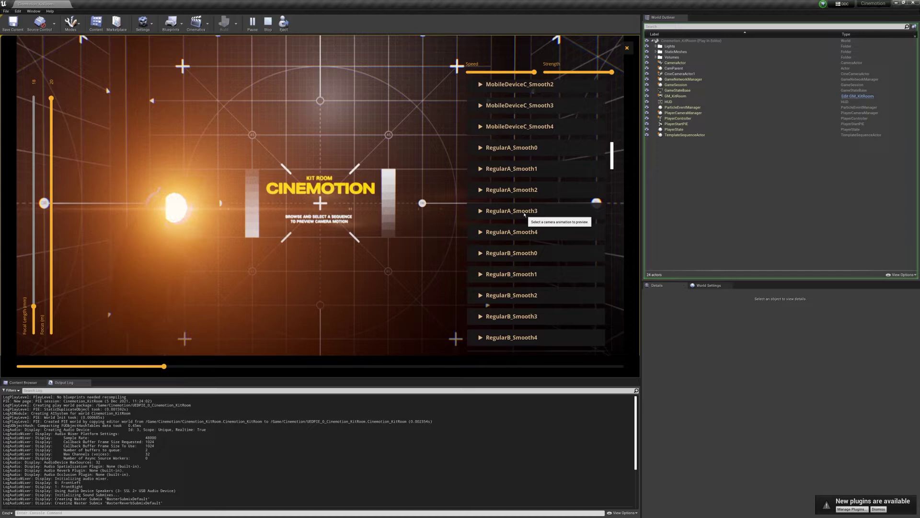
{"action": "left_click", "coordinate": [515, 151]}
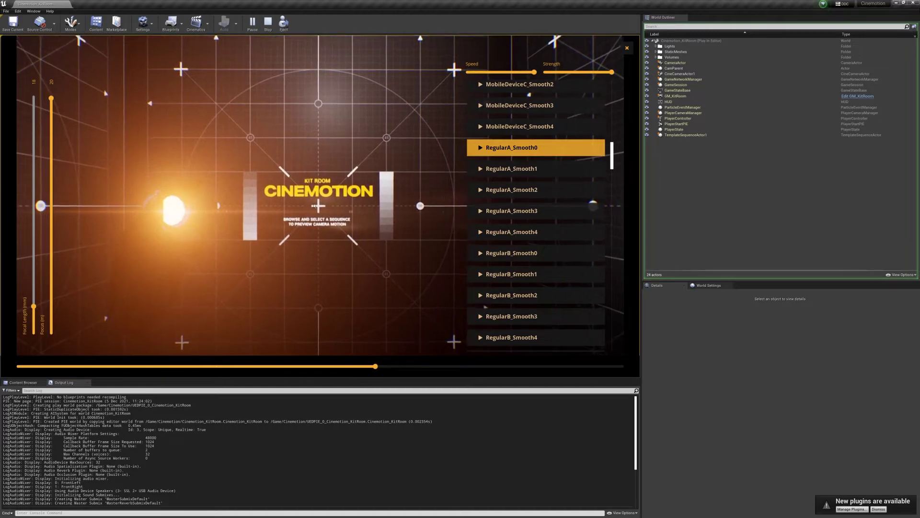
- Preview RegularC_Smooth4, then switch to the RegularD_Smooth0 camera take
{"action": "scroll", "coordinate": [509, 221], "scroll_direction": "down", "scroll_amount": 8}
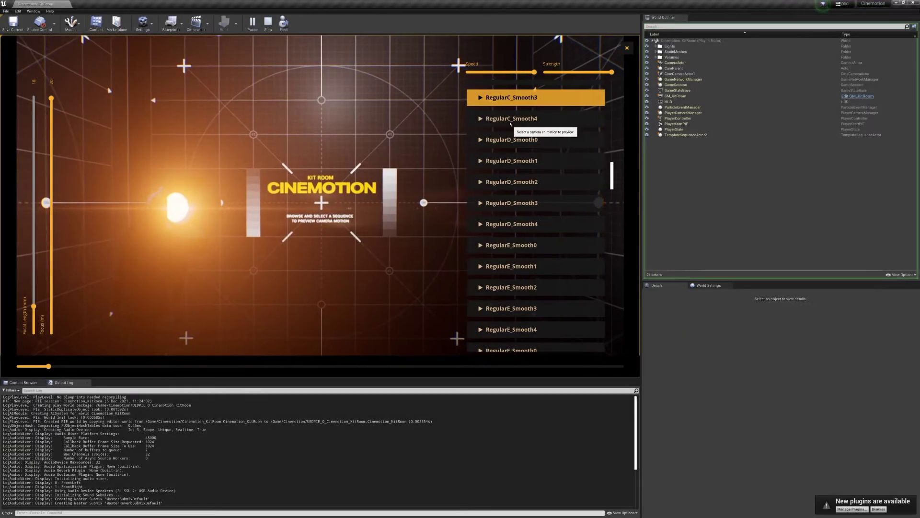
{"action": "left_click", "coordinate": [510, 120]}
{"action": "left_click", "coordinate": [510, 140]}
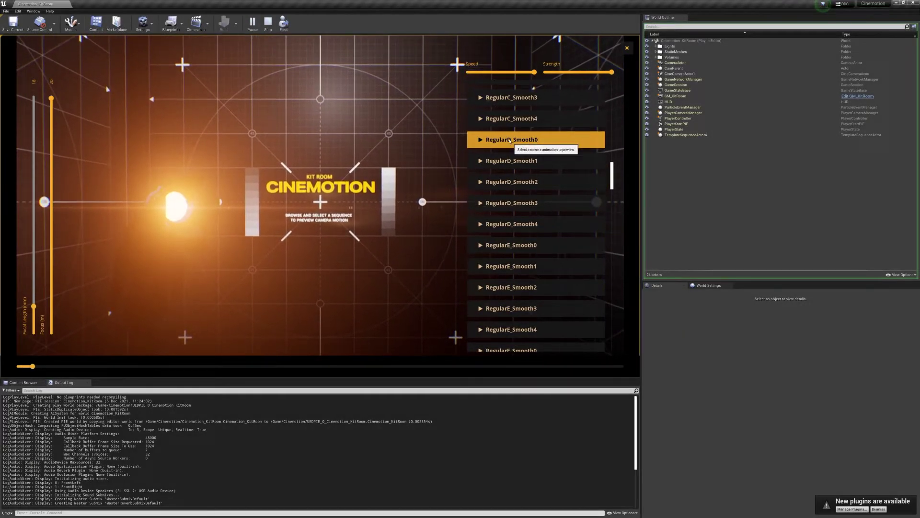
- Lower the focus distance to 5 and the focal length to 17 for a wider view
{"action": "left_click", "coordinate": [33, 250]}
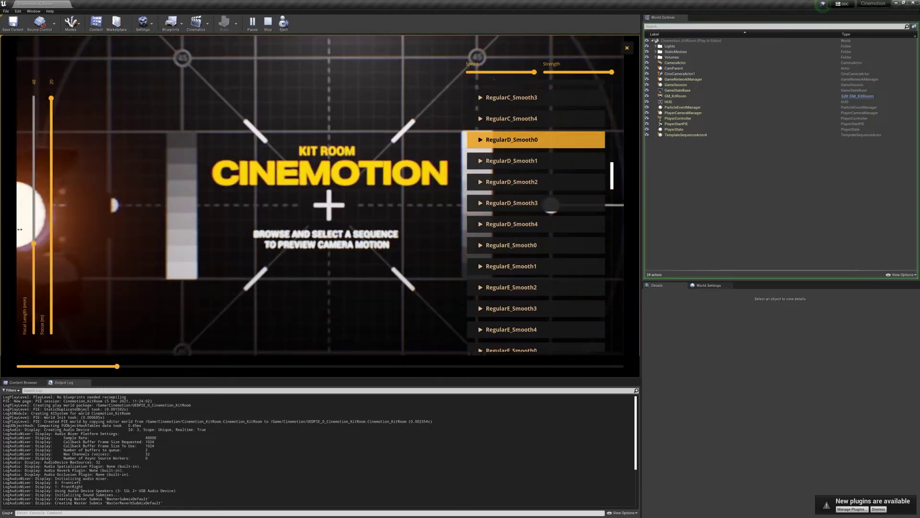
{"action": "left_click", "coordinate": [52, 155]}
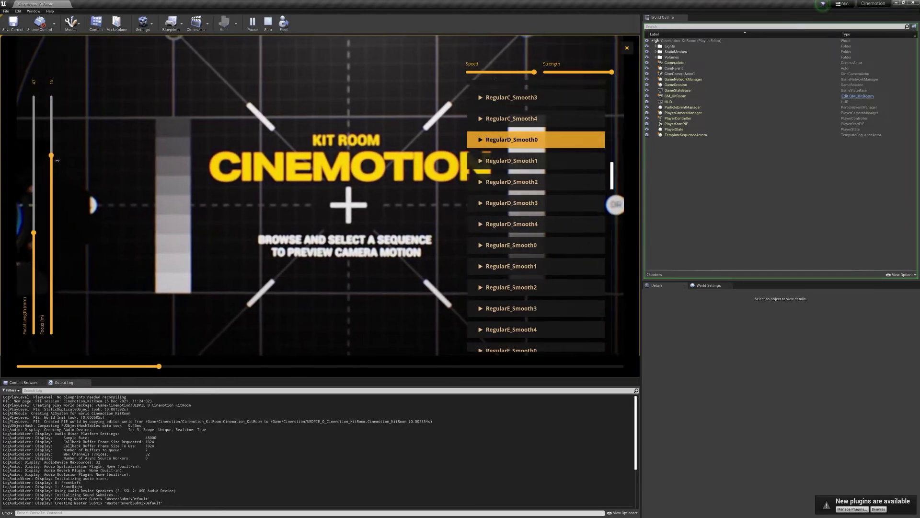
{"action": "left_click_drag", "start_coordinate": [52, 156], "coordinate": [51, 272]}
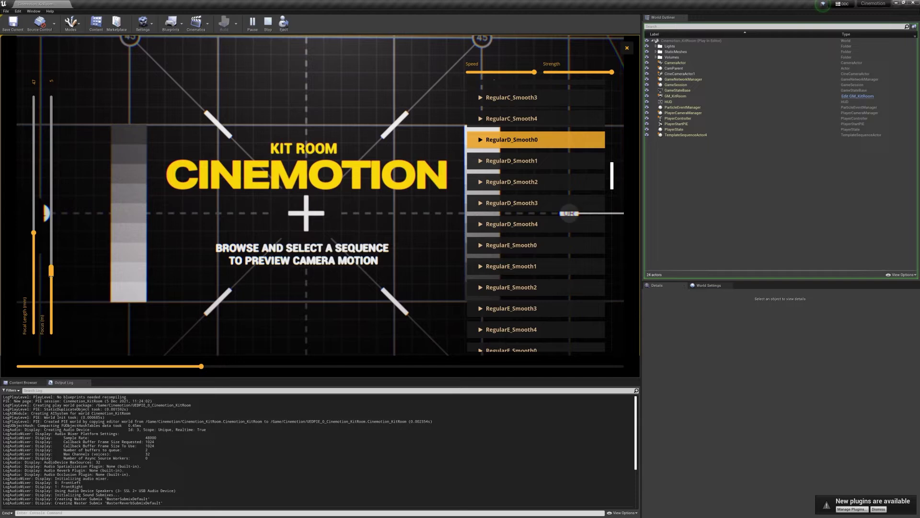
{"action": "left_click", "coordinate": [34, 231]}
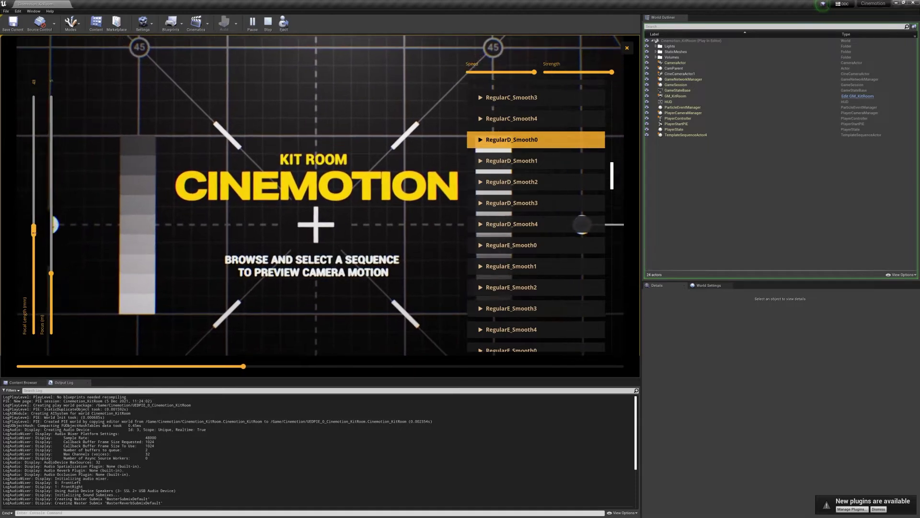
{"action": "left_click_drag", "start_coordinate": [34, 231], "coordinate": [35, 308]}
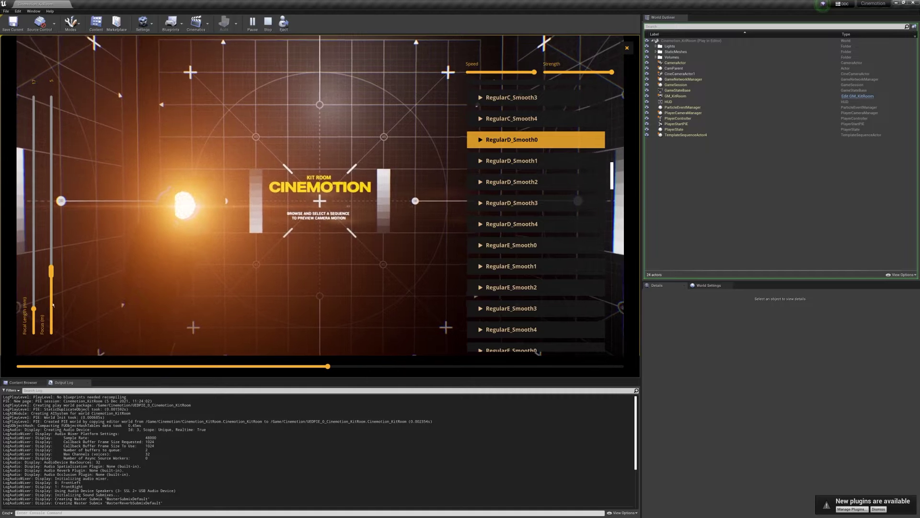
{"action": "scroll", "coordinate": [550, 173], "scroll_direction": "up", "scroll_amount": 10}
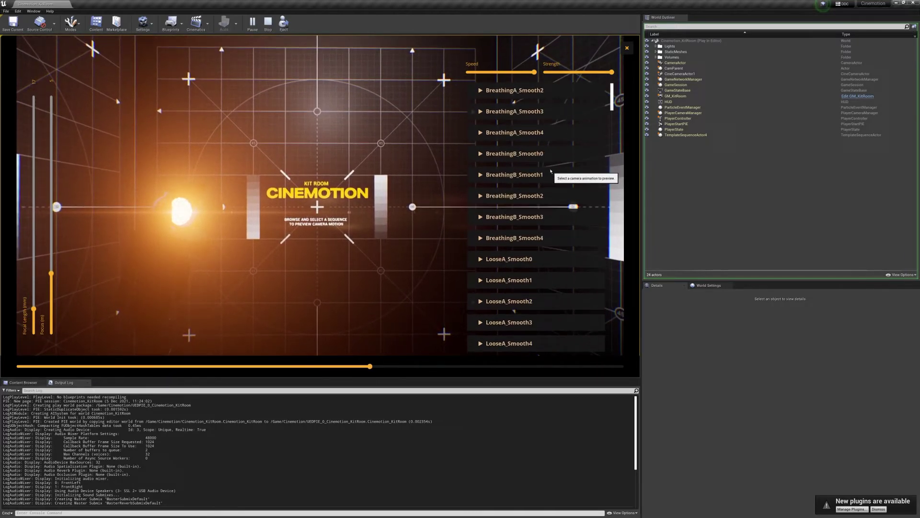
- Preview BreathingA_Smooth0, then the TightA_Smooth0 camera take
{"action": "scroll", "coordinate": [550, 171], "scroll_direction": "up", "scroll_amount": 2}
{"action": "left_click", "coordinate": [534, 89]}
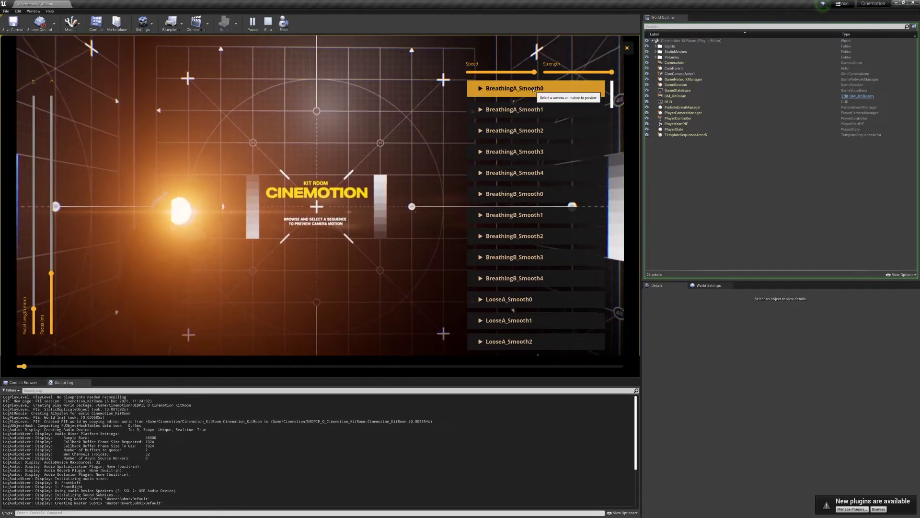
{"action": "scroll", "coordinate": [506, 204], "scroll_direction": "down", "scroll_amount": 3}
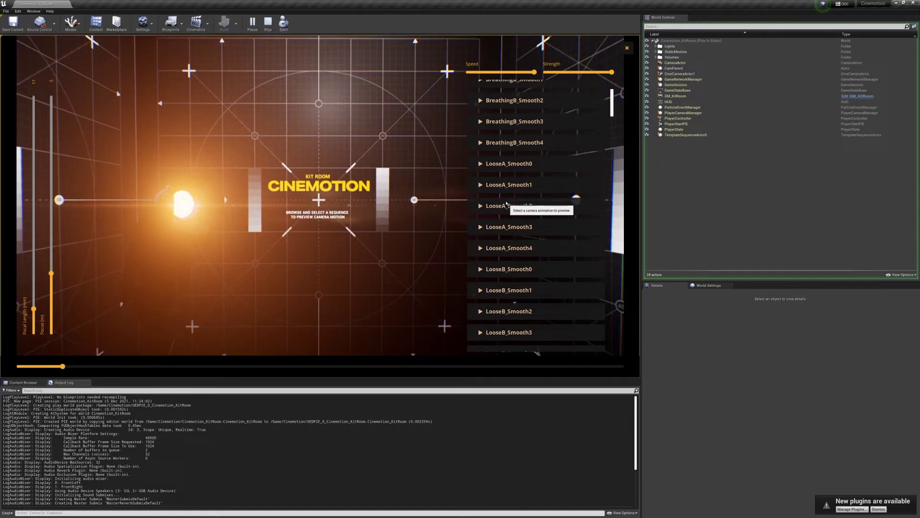
{"action": "scroll", "coordinate": [507, 204], "scroll_direction": "down", "scroll_amount": 8}
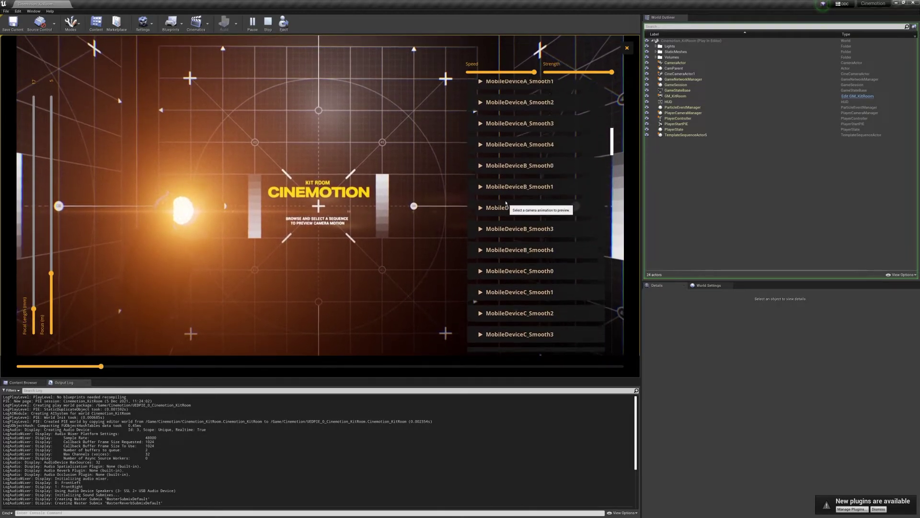
{"action": "scroll", "coordinate": [506, 203], "scroll_direction": "down", "scroll_amount": 10}
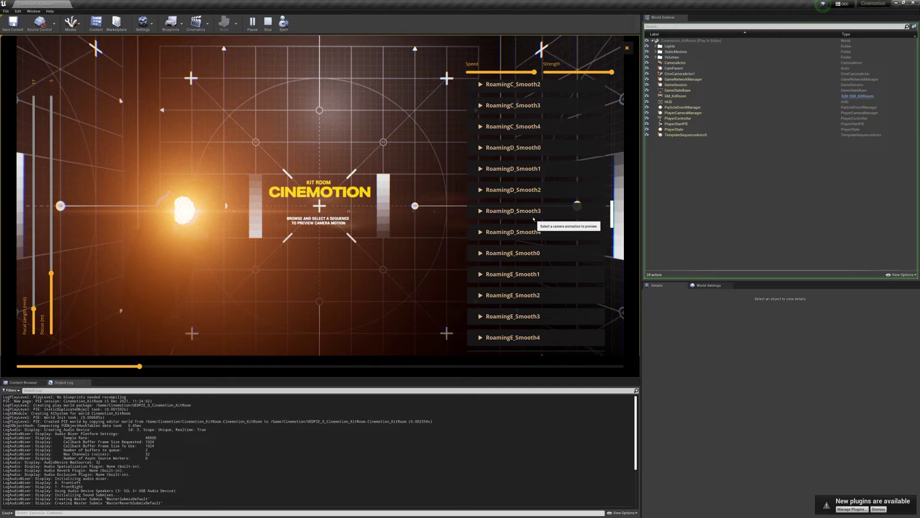
{"action": "scroll", "coordinate": [532, 219], "scroll_direction": "down", "scroll_amount": 10}
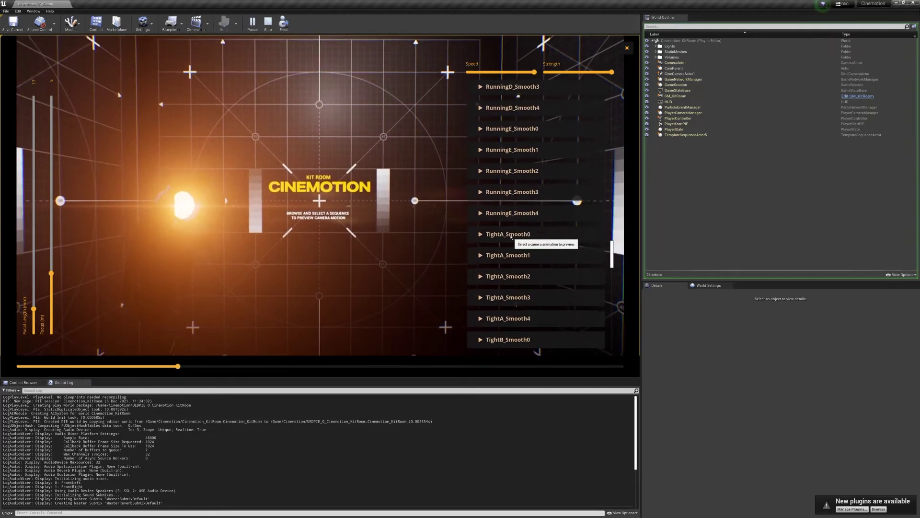
{"action": "left_click", "coordinate": [511, 235]}
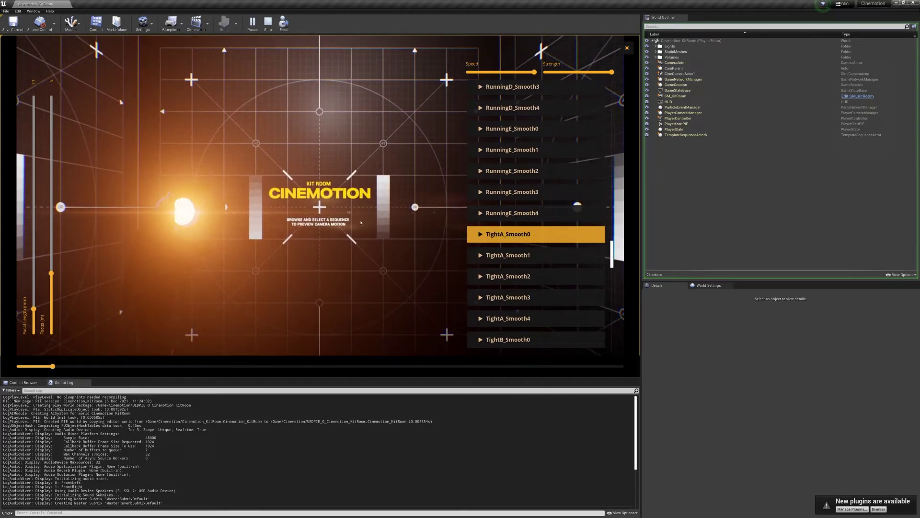
- Preview TightA_Smooth4 with the focal length raised to 82
{"action": "scroll", "coordinate": [521, 254], "scroll_direction": "down", "scroll_amount": 1}
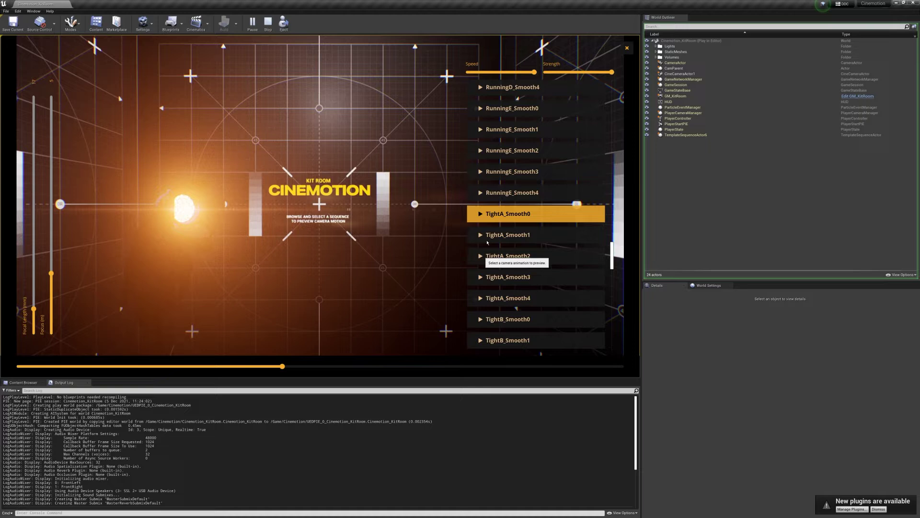
{"action": "left_click", "coordinate": [517, 299]}
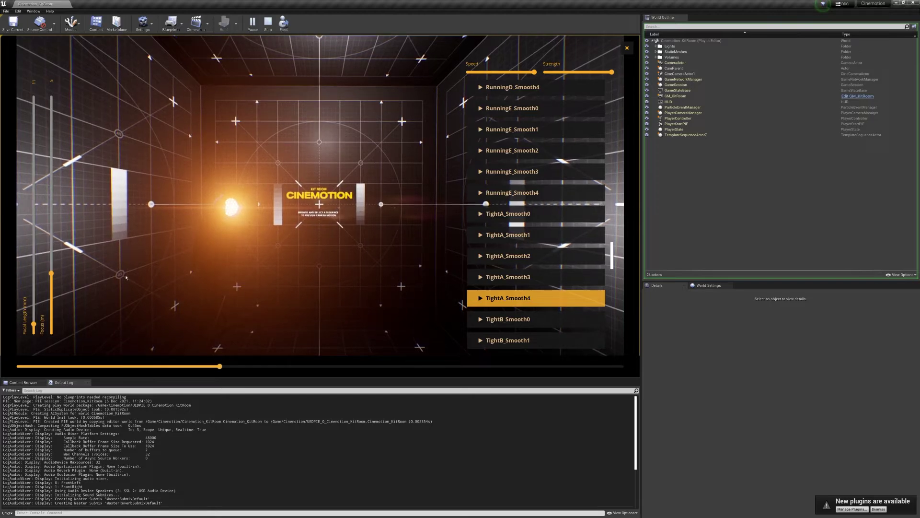
{"action": "left_click_drag", "start_coordinate": [34, 324], "coordinate": [33, 144]}
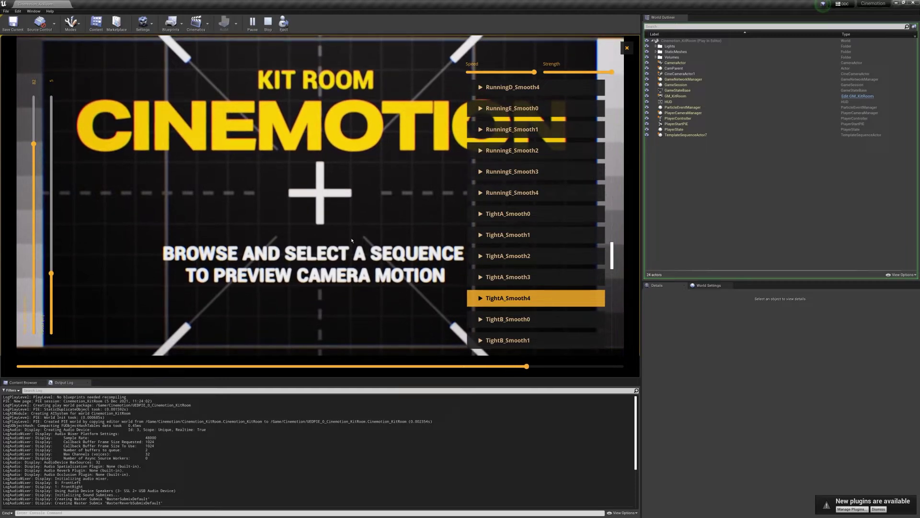
- Preview TightB_Smooth0, then TightA_Smooth1 with playback speed set around mid-range
{"action": "left_click", "coordinate": [527, 319]}
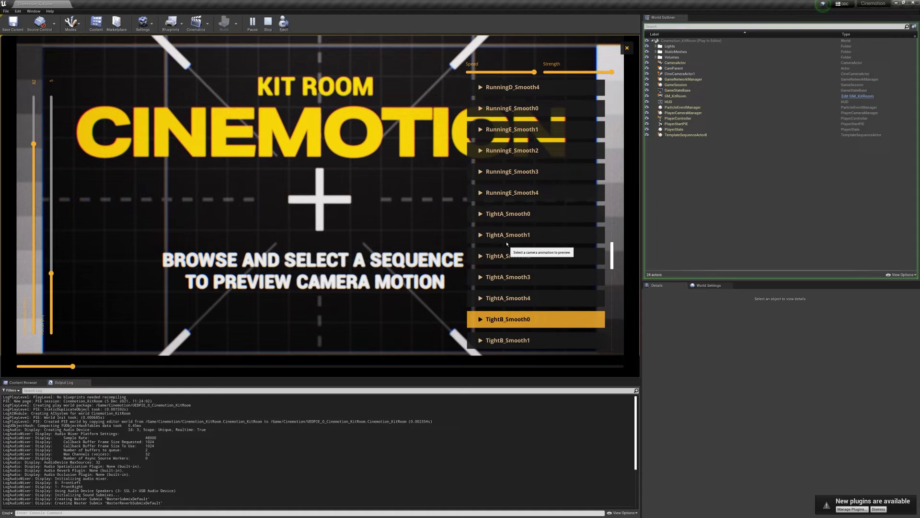
{"action": "left_click", "coordinate": [506, 239]}
{"action": "left_click", "coordinate": [492, 71]}
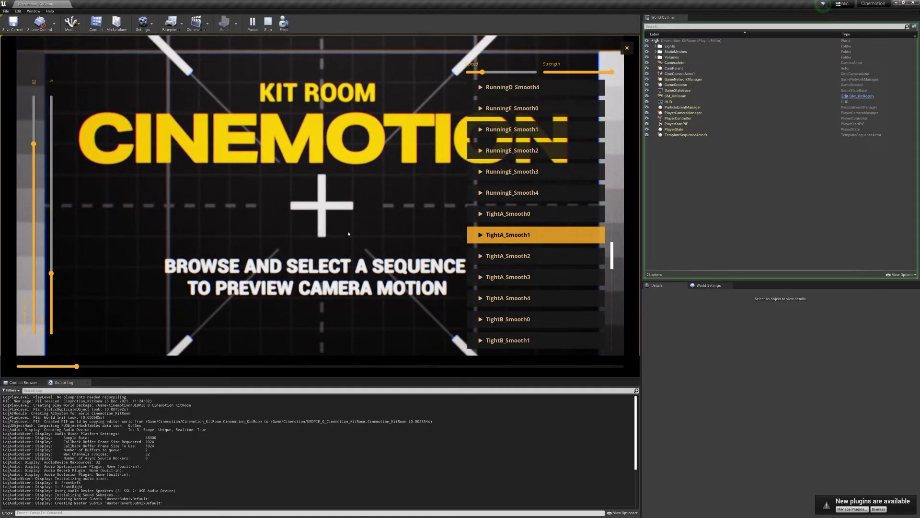
{"action": "left_click_drag", "start_coordinate": [485, 72], "coordinate": [504, 73]}
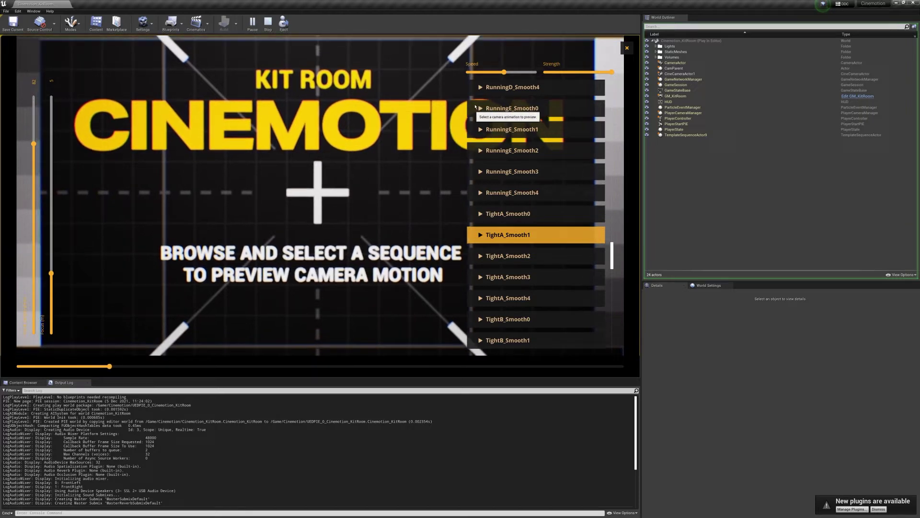
{"action": "mouse_move", "coordinate": [504, 72]}
{"action": "left_mouse_down"}
{"action": "mouse_move", "coordinate": [479, 71]}
{"action": "mouse_move", "coordinate": [501, 71]}
{"action": "left_mouse_up"}
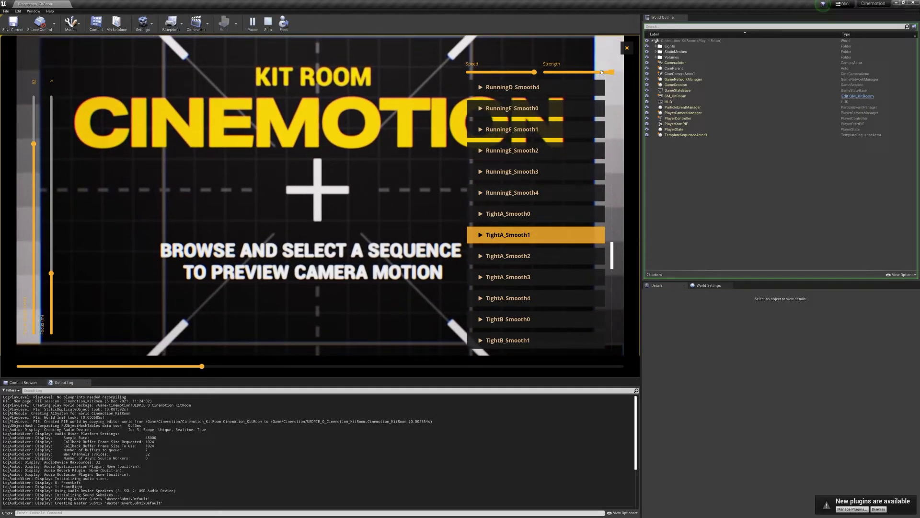
- Lower the camera motion strength partway
{"action": "left_click_drag", "start_coordinate": [608, 72], "coordinate": [556, 72]}
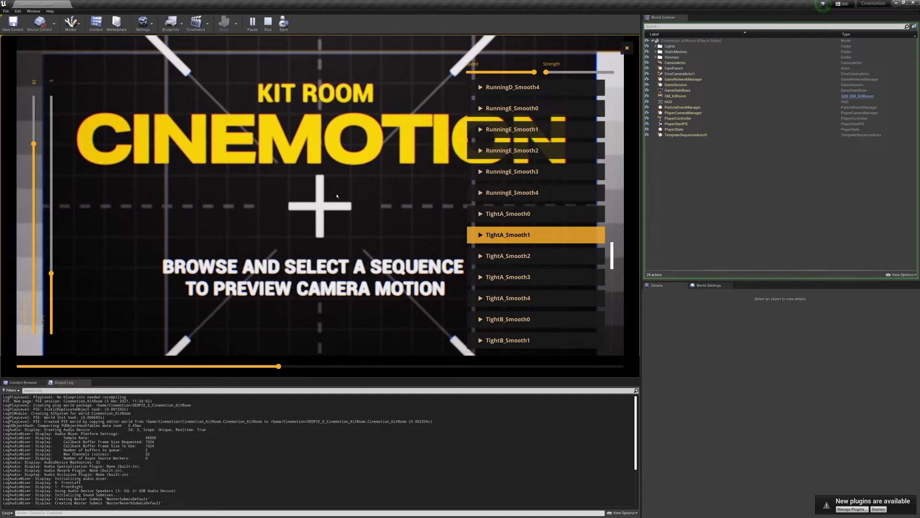
{"action": "left_click_drag", "start_coordinate": [552, 75], "coordinate": [613, 72]}
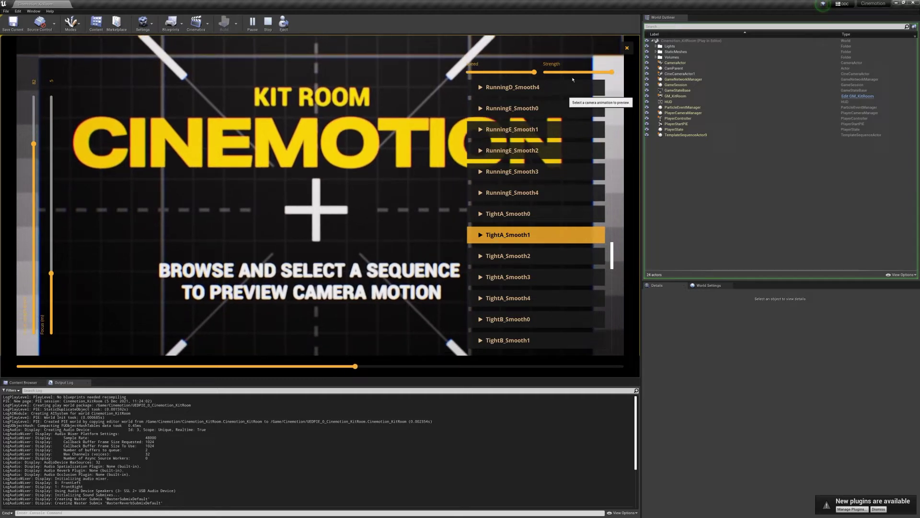
{"action": "left_click_drag", "start_coordinate": [556, 72], "coordinate": [561, 72]}
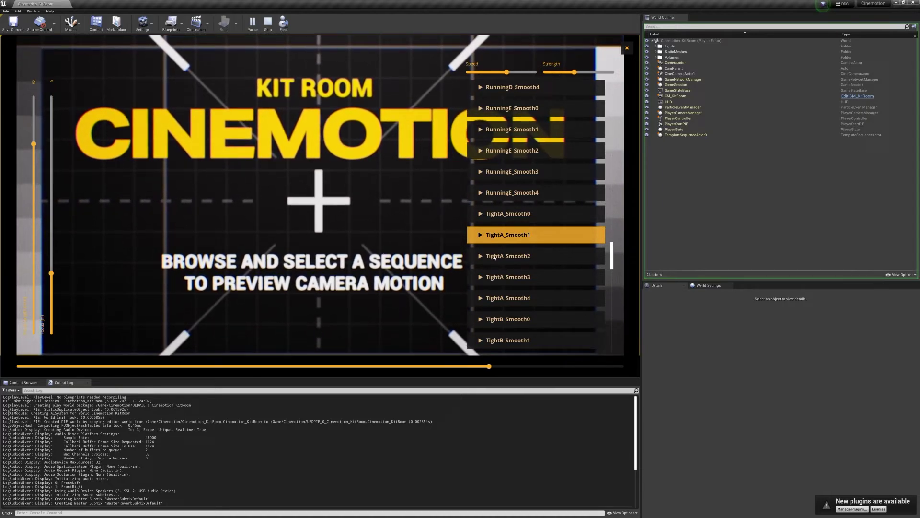
- Preview TightB_Smooth0, TightC_Smooth2 and VehicleA_Smooth1 in turn
{"action": "scroll", "coordinate": [491, 231], "scroll_direction": "down", "scroll_amount": 3}
{"action": "left_click", "coordinate": [500, 218]}
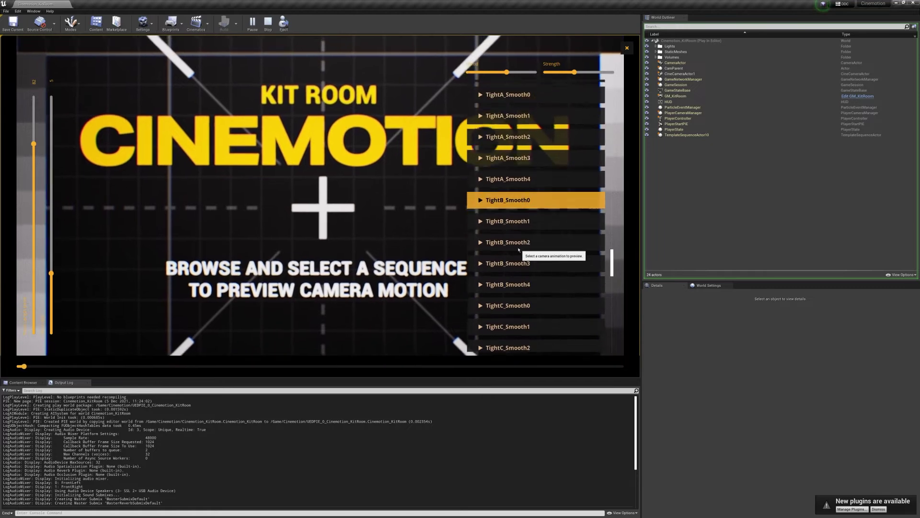
{"action": "scroll", "coordinate": [516, 258], "scroll_direction": "down", "scroll_amount": 2}
{"action": "left_click", "coordinate": [514, 267]}
{"action": "scroll", "coordinate": [515, 267], "scroll_direction": "down", "scroll_amount": 4}
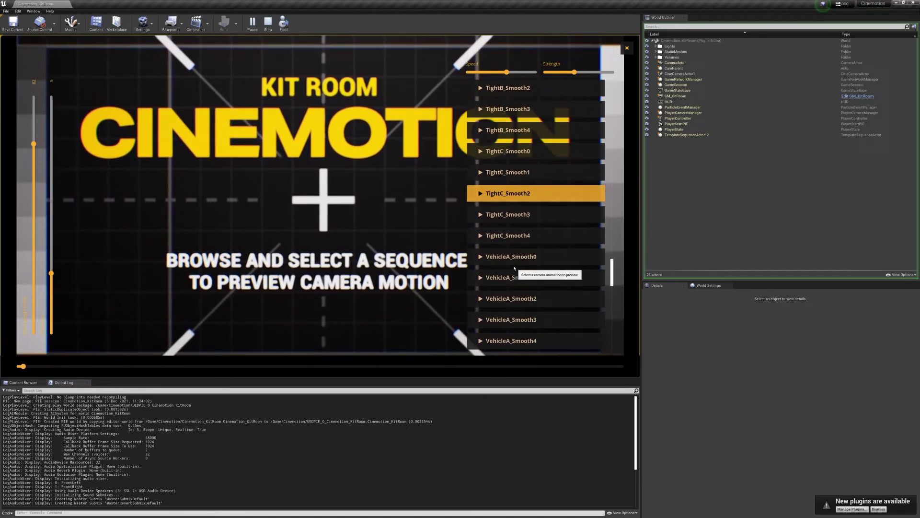
{"action": "left_click", "coordinate": [513, 268]}
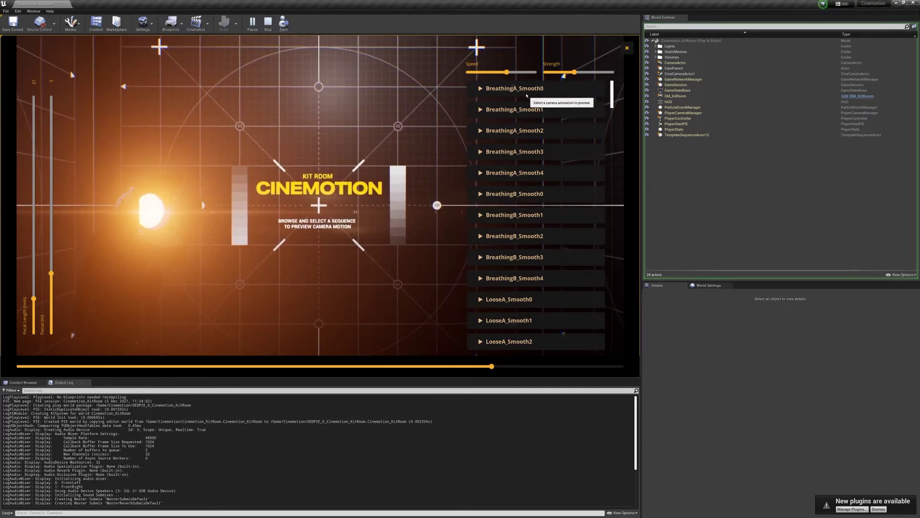
- Preview BreathingA_Smooth0 through BreathingA_Smooth3, then stop Play In Editor with Esc
{"action": "left_click", "coordinate": [527, 90]}
{"action": "left_click", "coordinate": [526, 111]}
{"action": "left_click", "coordinate": [525, 129]}
{"action": "left_click", "coordinate": [525, 152]}
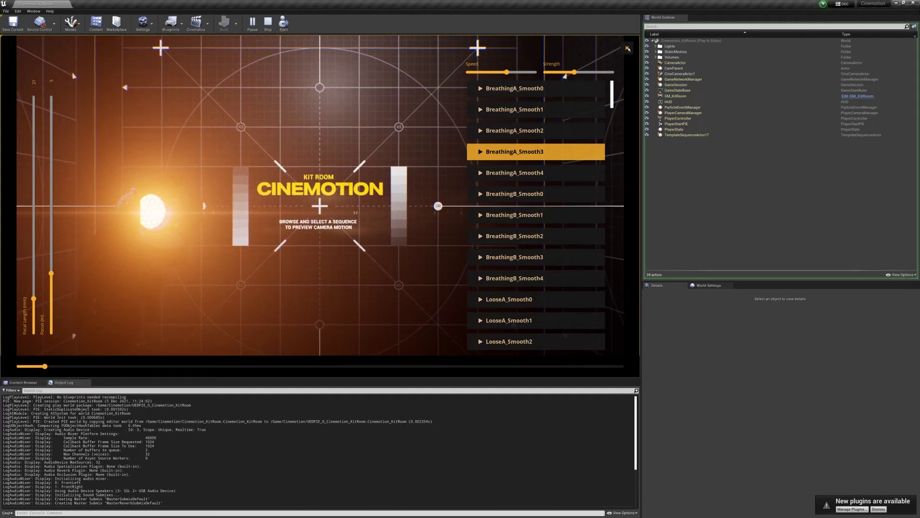
{"action": "key", "text": "Escape"}
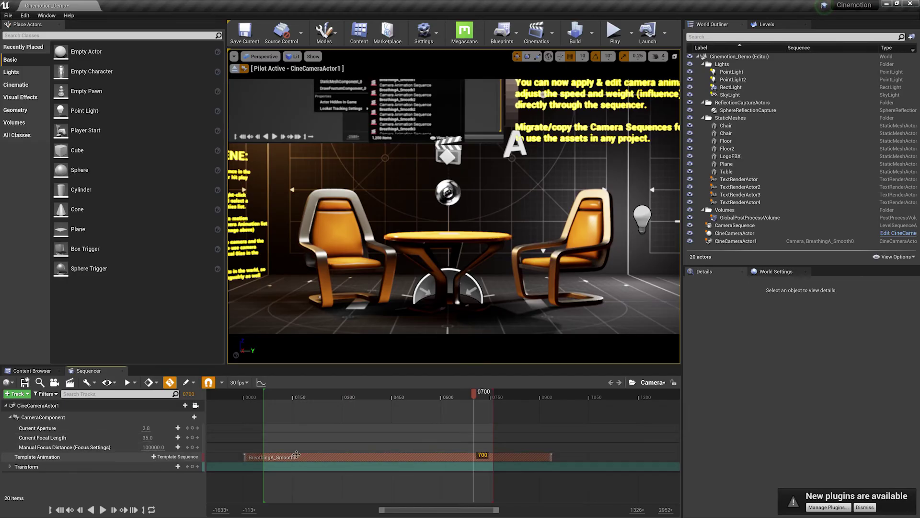
- Shift CineCameraActor1's BreathingA_Smooth0 section later in Sequencer and play it back
{"action": "left_click_drag", "start_coordinate": [283, 456], "coordinate": [479, 455]}
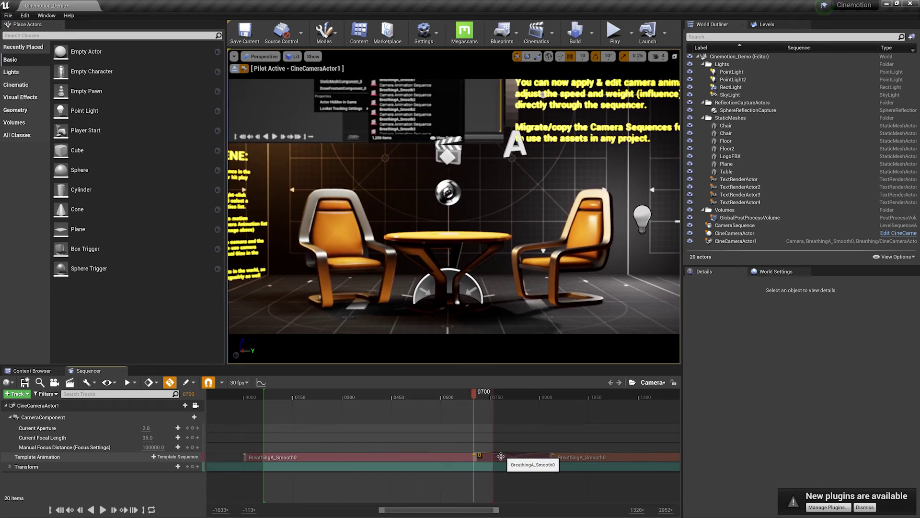
{"action": "left_click", "coordinate": [554, 456]}
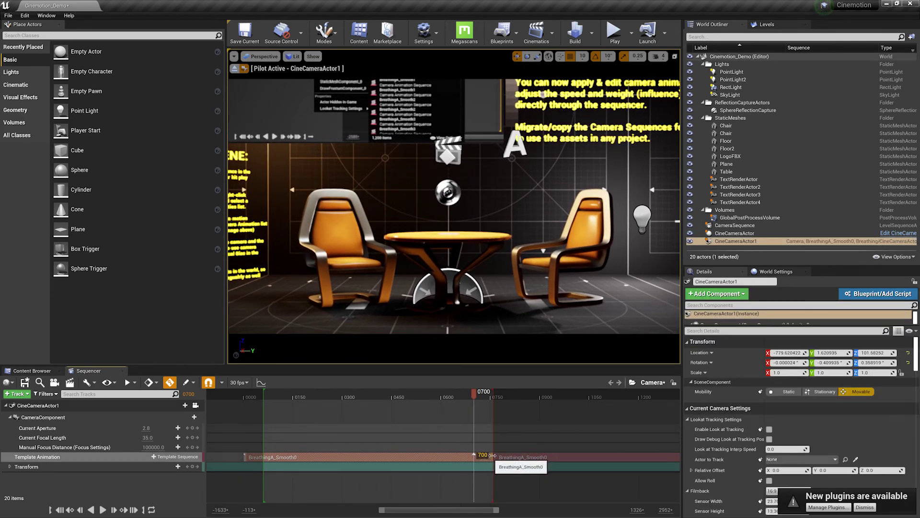
{"action": "key", "text": "space"}
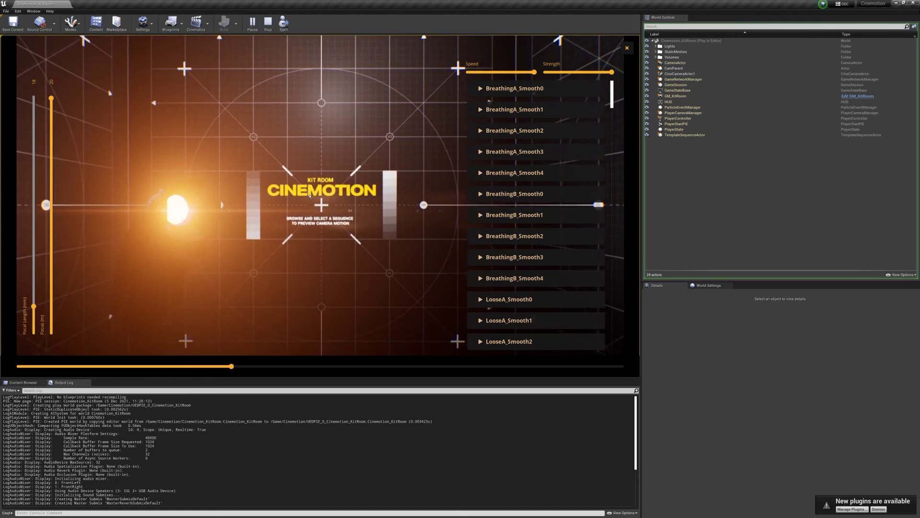
{"action": "left_click", "coordinate": [262, 28]}
{"action": "left_click", "coordinate": [253, 24]}
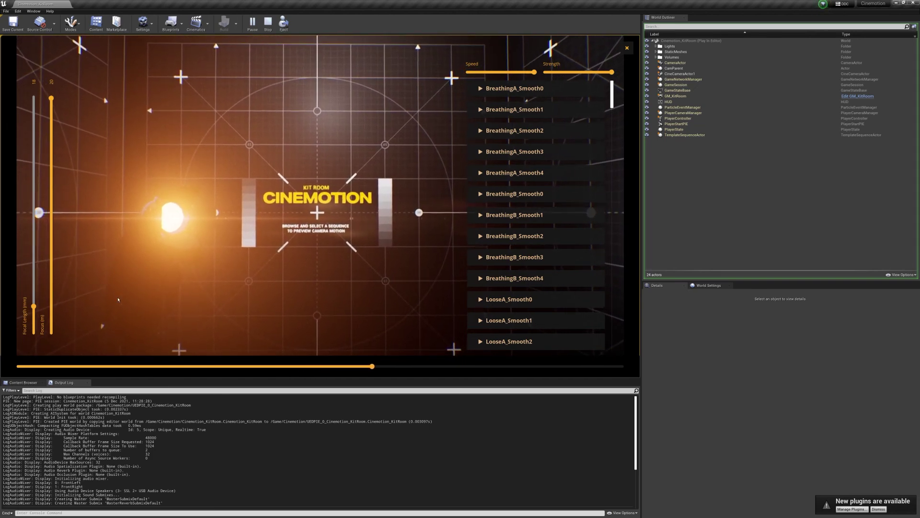
{"action": "scroll", "coordinate": [526, 198], "scroll_direction": "down", "scroll_amount": 6}
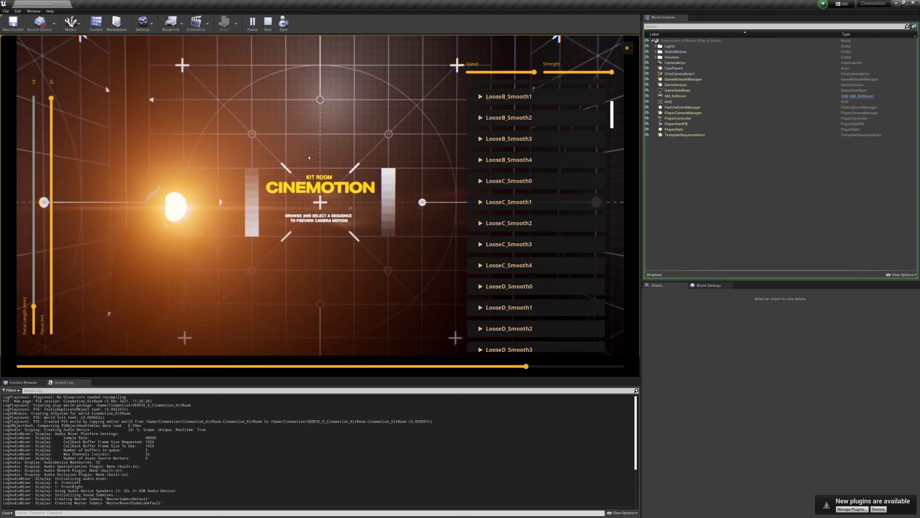
{"action": "left_click", "coordinate": [270, 30]}
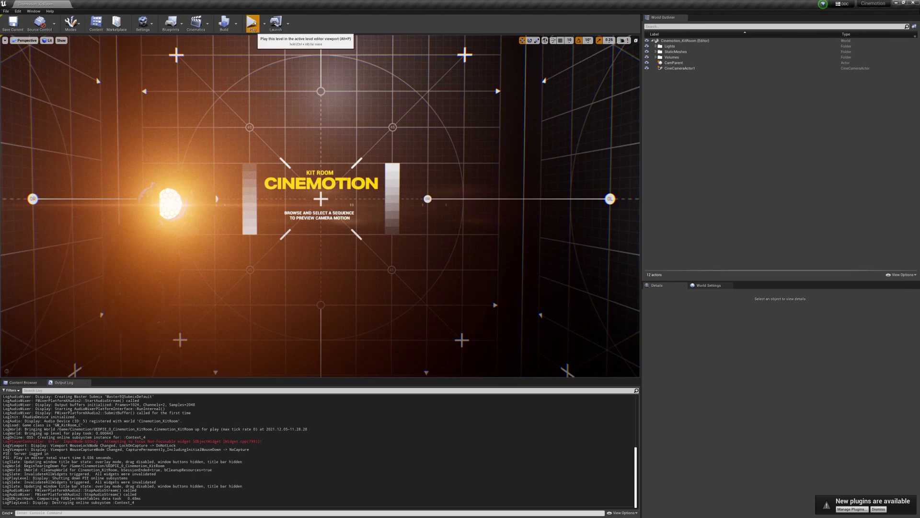
{"action": "left_click", "coordinate": [253, 23]}
{"action": "scroll", "coordinate": [511, 210], "scroll_direction": "down", "scroll_amount": 5}
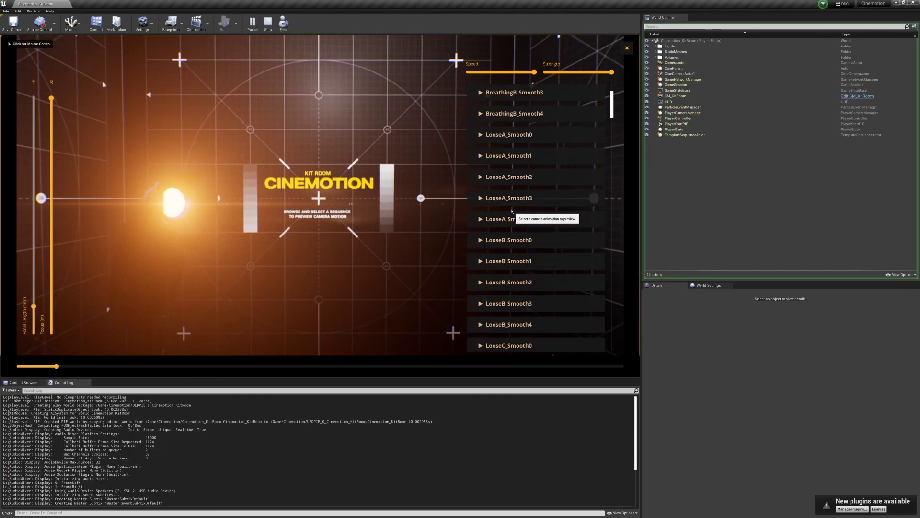
{"action": "scroll", "coordinate": [511, 211], "scroll_direction": "down", "scroll_amount": 5}
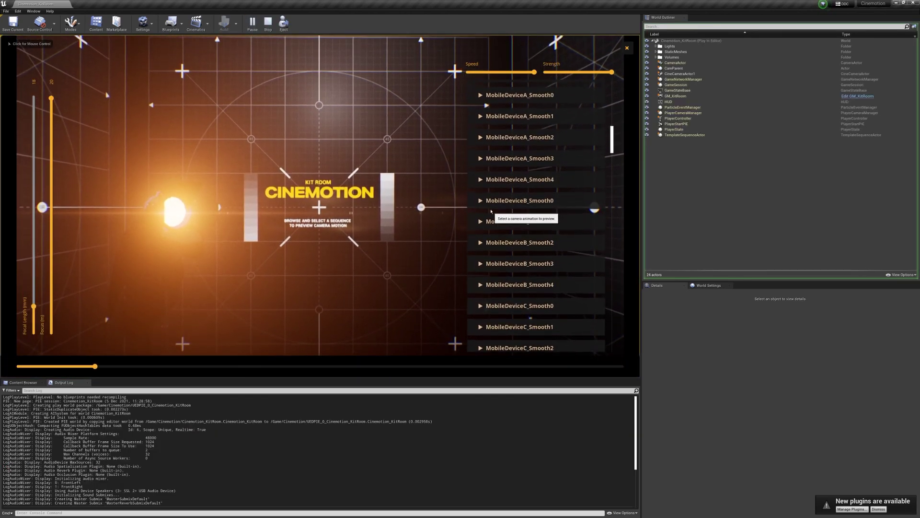